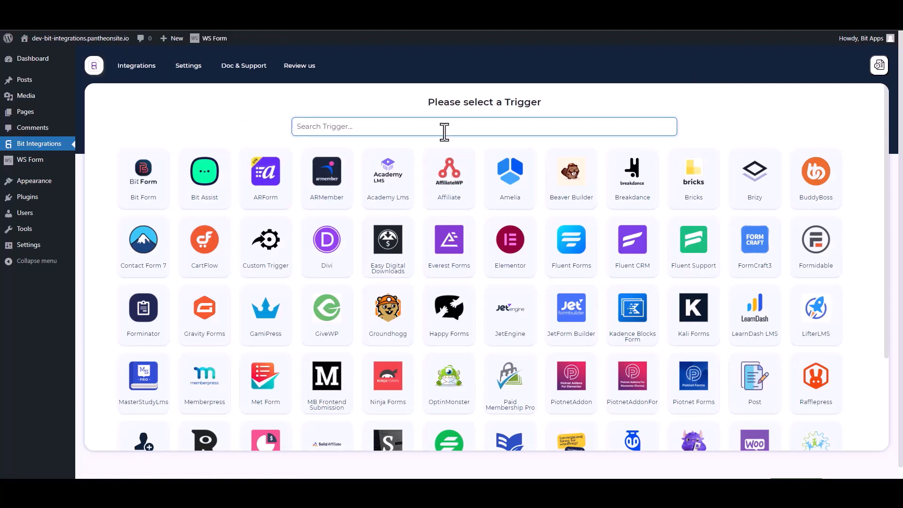
Step: Search the triggers for 'ws' and pick WS Form as the integration trigger
text(ws)
click(472, 186)
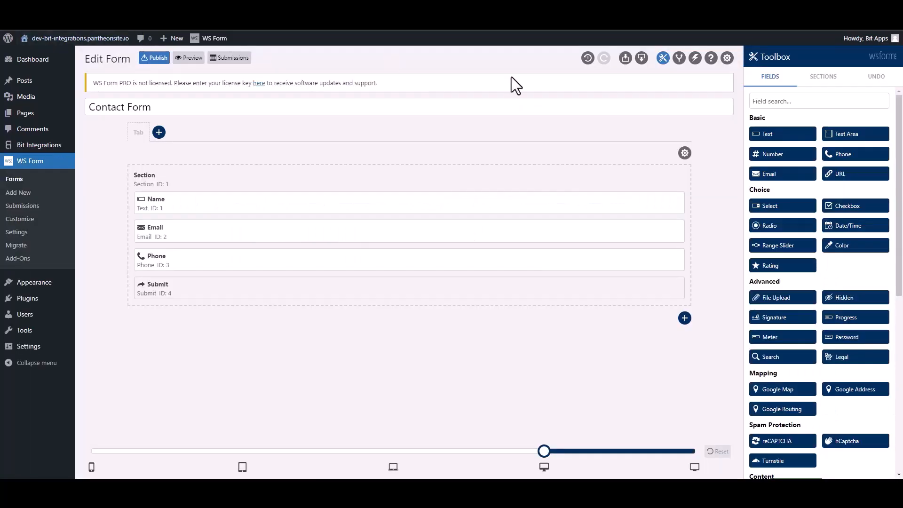
Step: Add a 'Bit Integrations' form action of type Run WordPress Hook, hook type Action - do_action
click(694, 60)
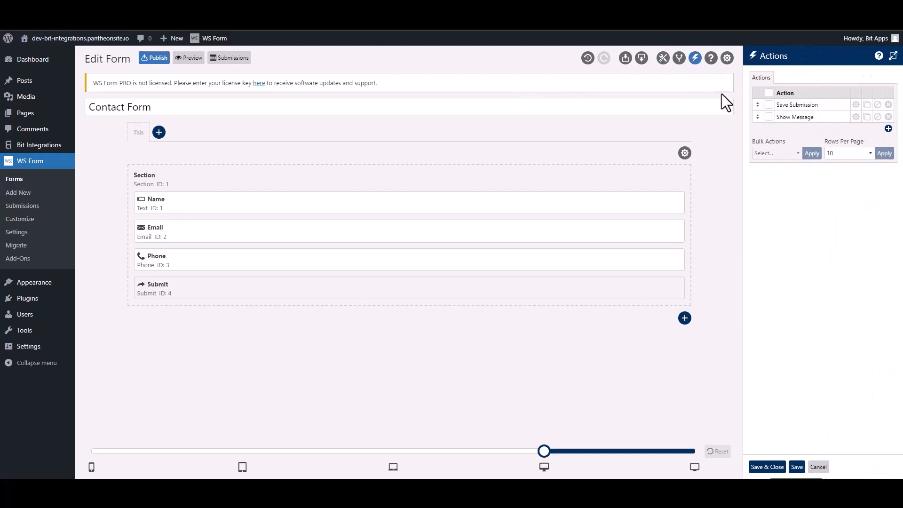
click(888, 129)
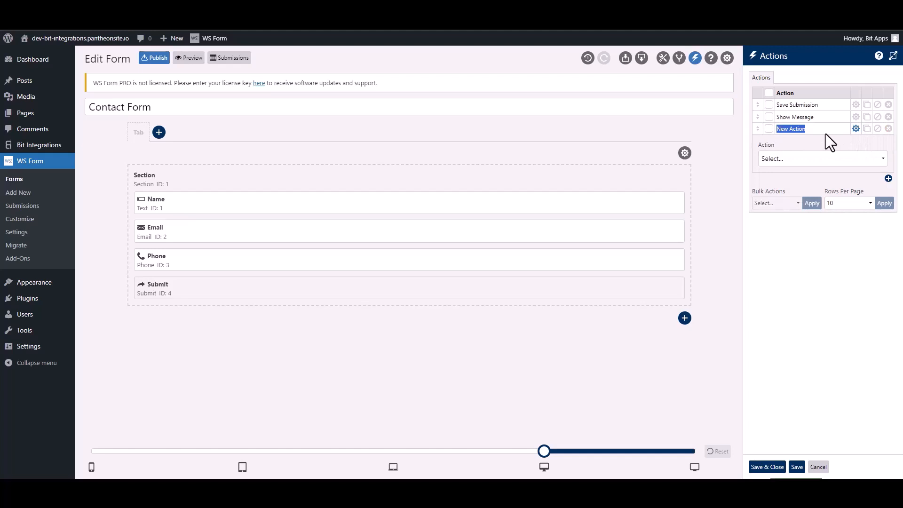
text(Bit Integra)
click(810, 160)
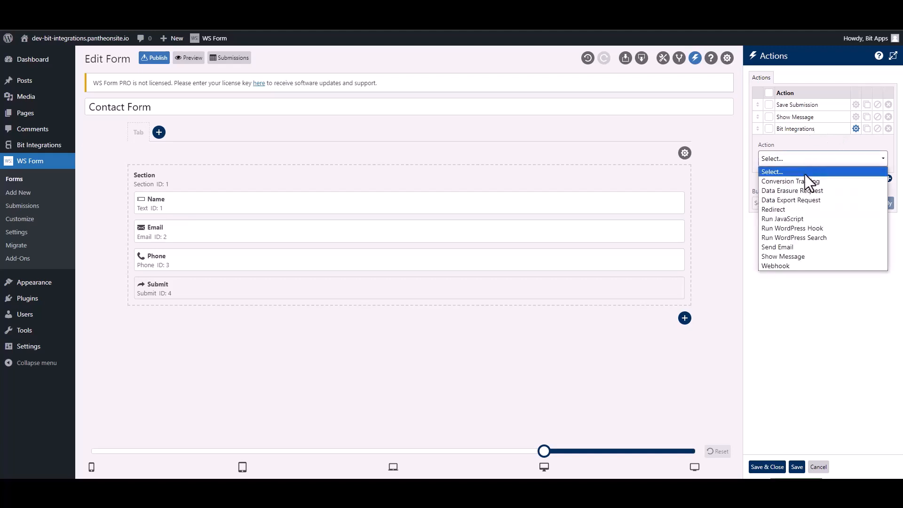
click(819, 228)
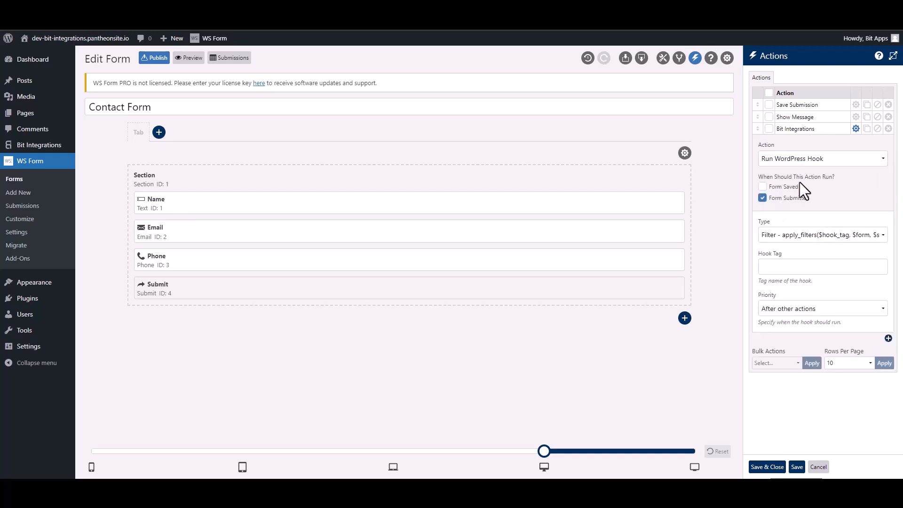
click(783, 237)
click(786, 257)
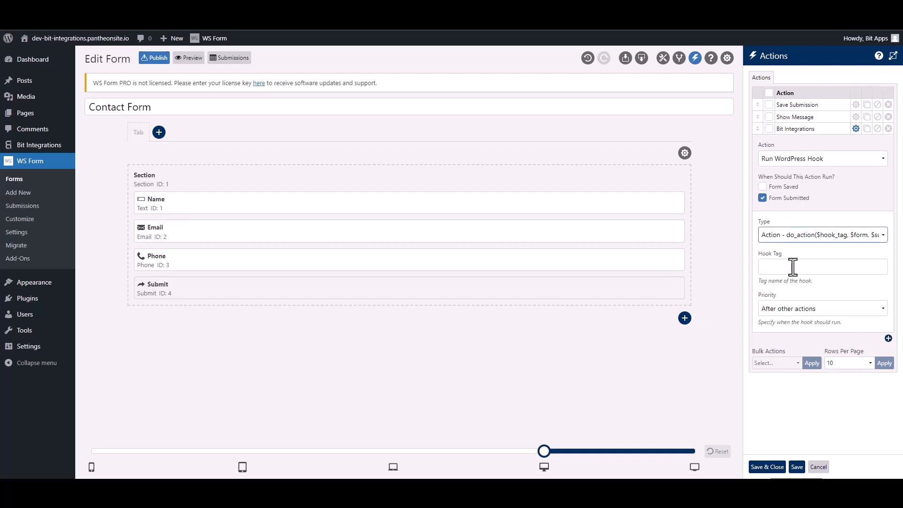
click(793, 267)
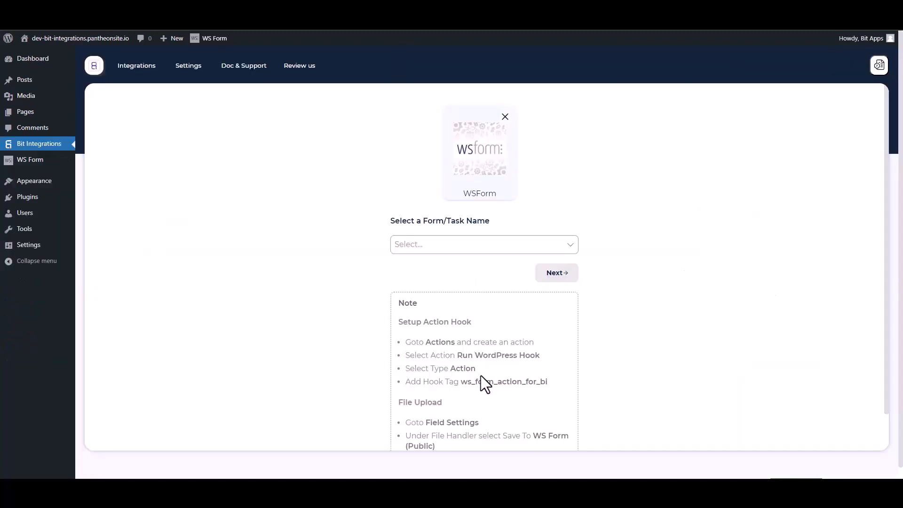
Step: Select the hook tag ws_form_action_for_bi in the Bit Integrations setup note
drag(553, 388, 466, 382)
key(ctrl+c)
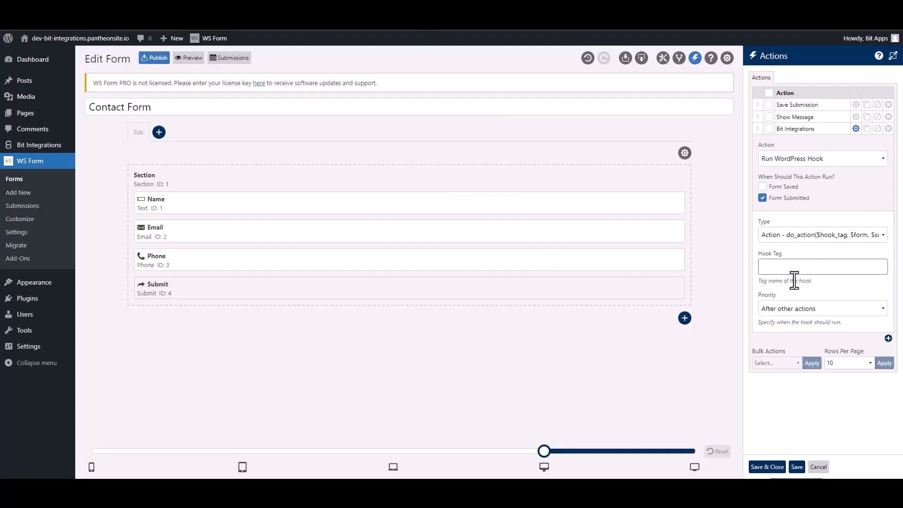
Step: Paste ws_form_action_for_bi as the Hook Tag and save the action settings
click(792, 269)
key(ctrl+v)
click(768, 468)
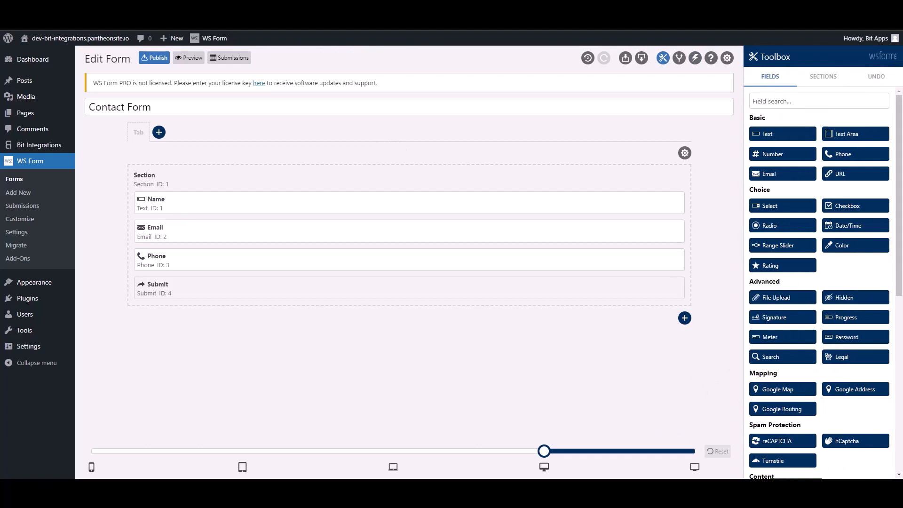
click(111, 10)
Step: Pick Contact Form as the trigger form and continue to the action choice
click(334, 219)
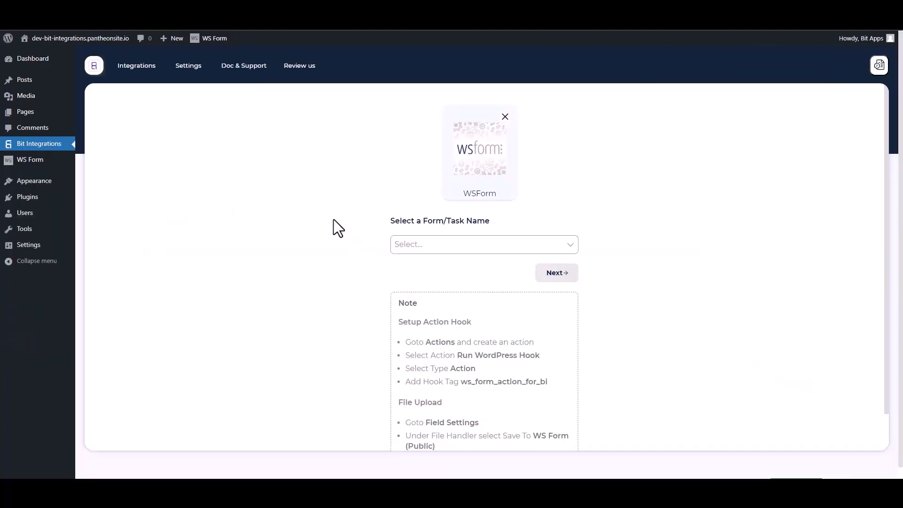
click(443, 245)
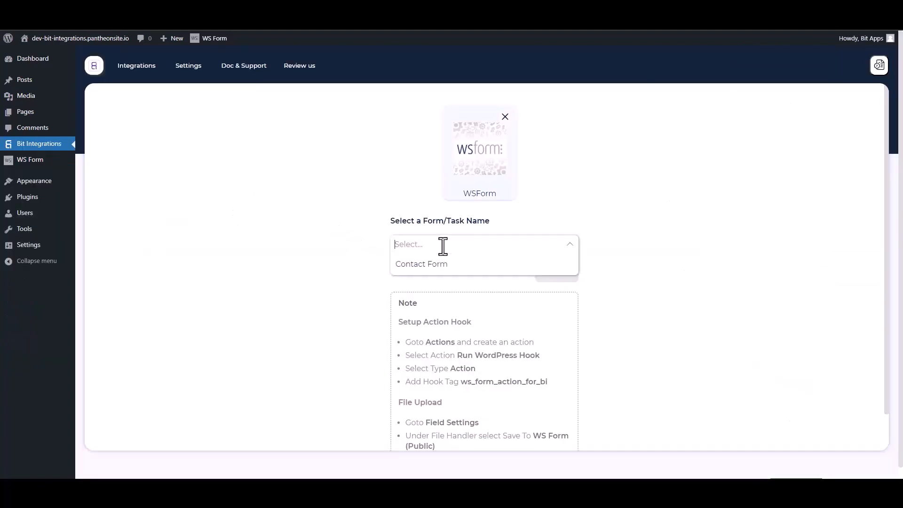
click(420, 264)
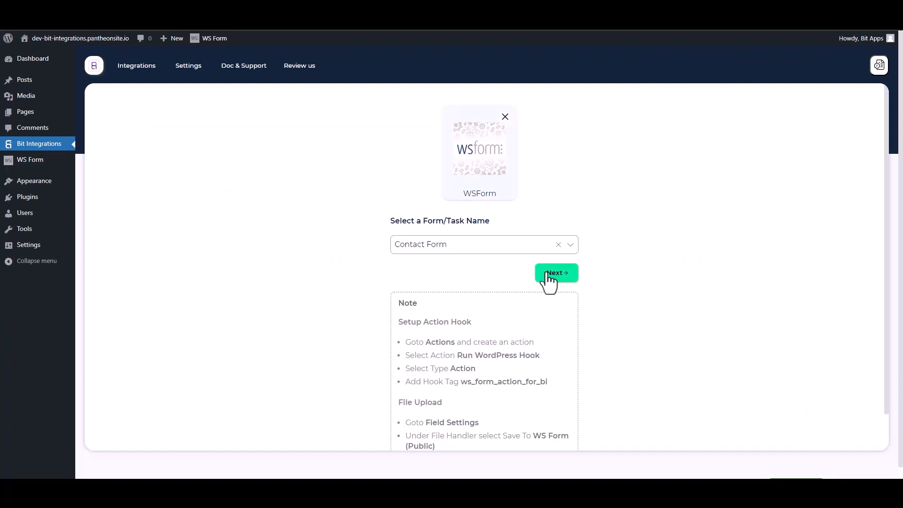
click(540, 273)
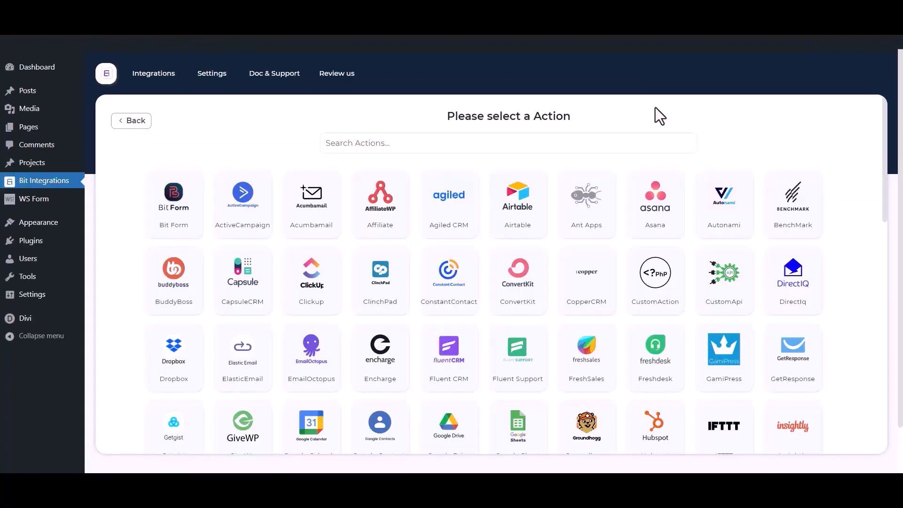
Step: Search for 'mail chimp' and choose Mail Chimp as the integration action
click(561, 145)
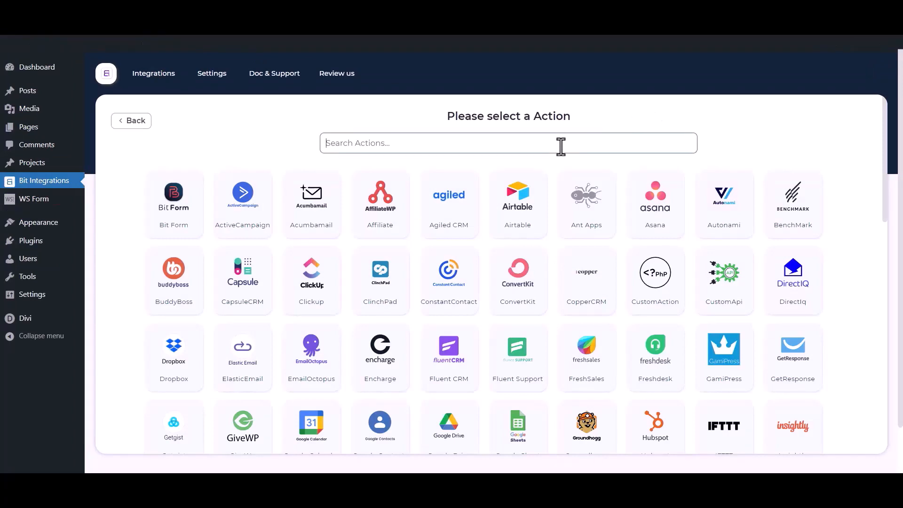
text(mail )
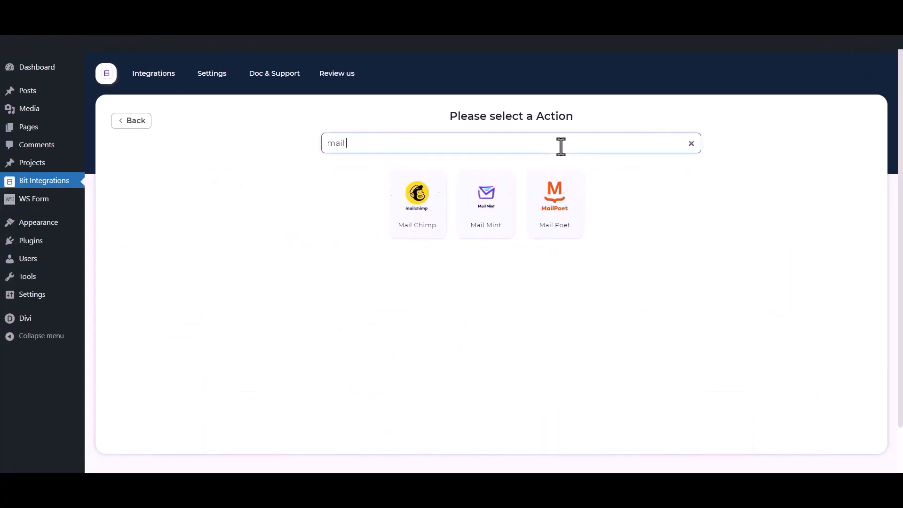
text(chimp)
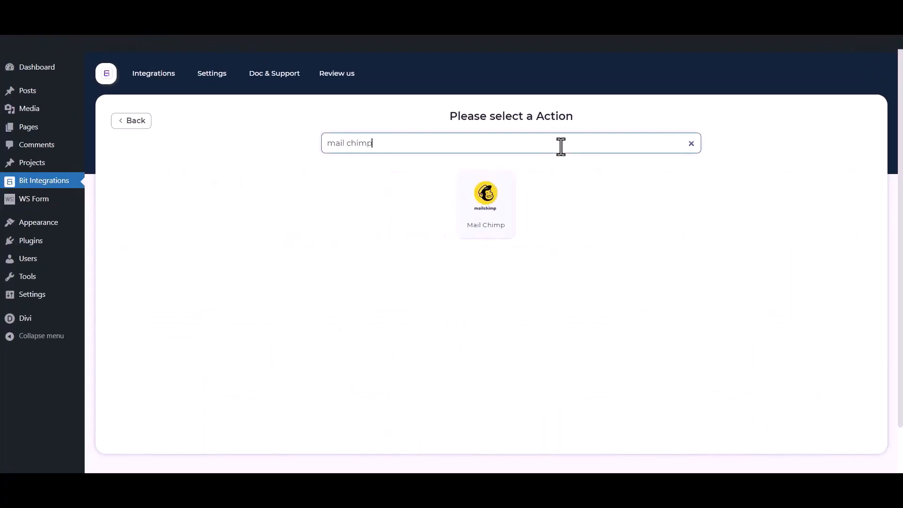
click(514, 217)
drag(200, 195, 104, 195)
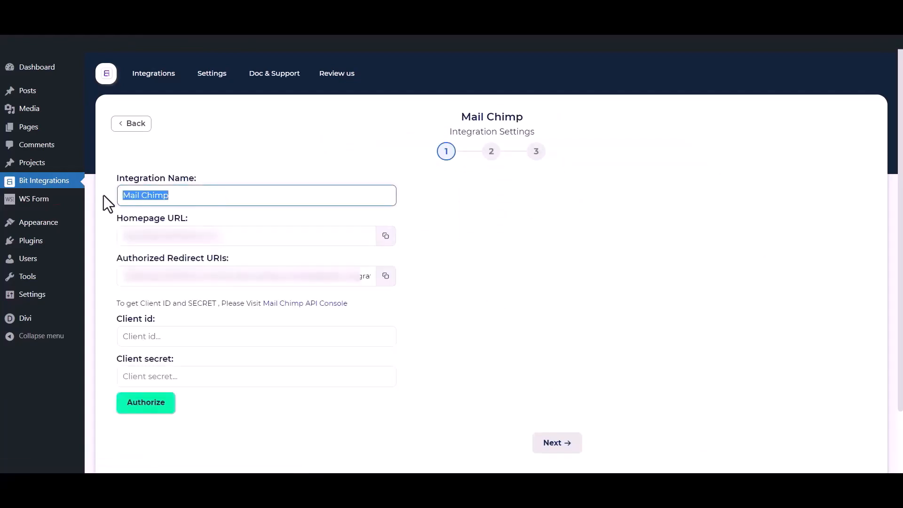
Step: Open the Mail Chimp API Console to get credentials for the Client id and secret fields
drag(107, 317, 152, 320)
drag(117, 361, 173, 360)
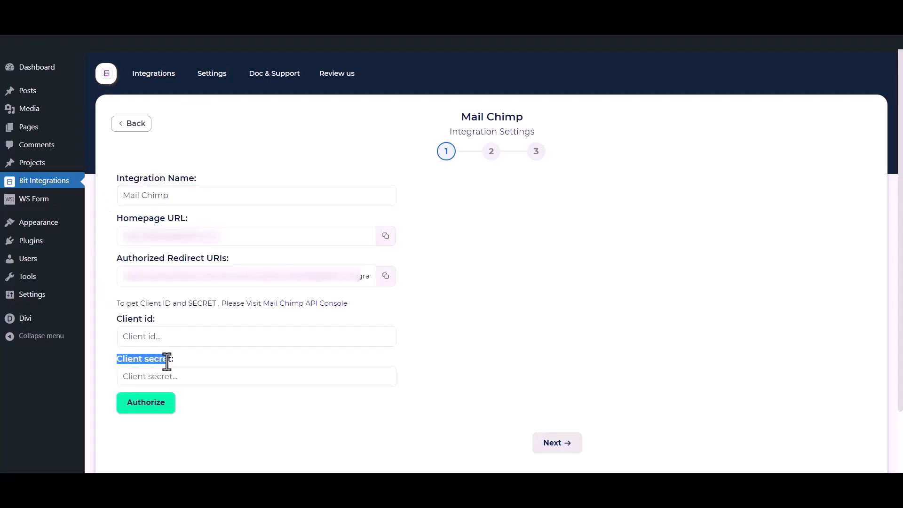
click(190, 312)
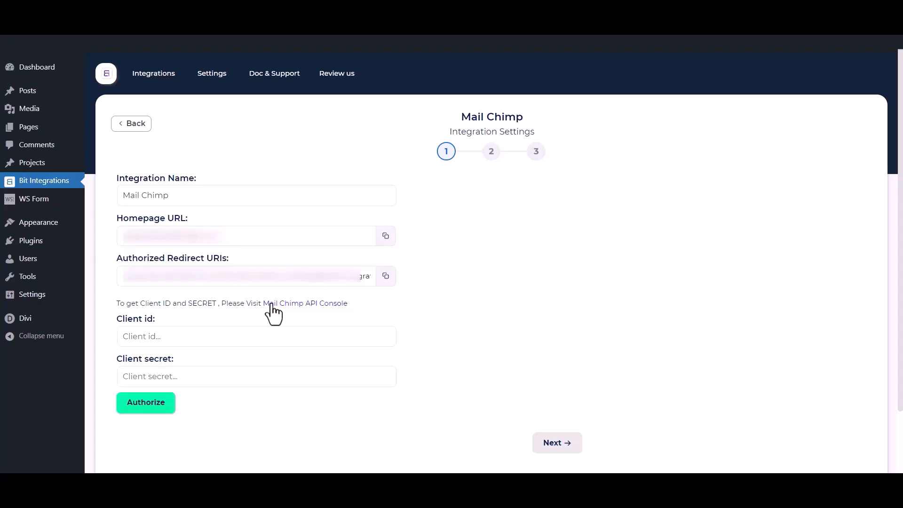
click(313, 304)
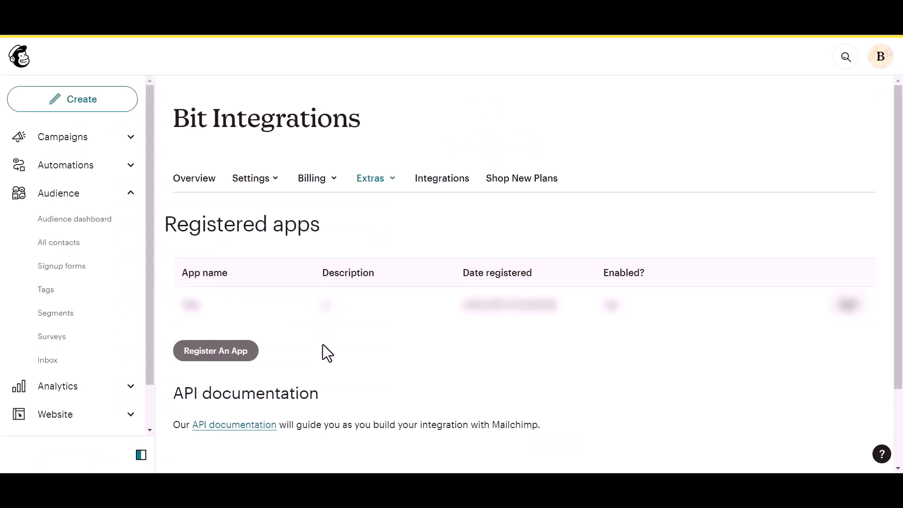
Step: Register a new Mailchimp app named 'Bit Integrations', description 'test', company 'Bit Apps'
click(199, 356)
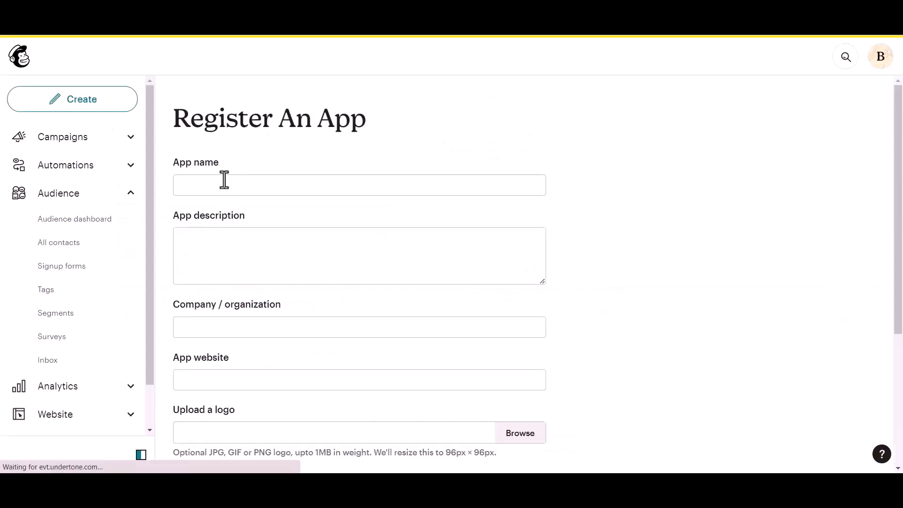
click(221, 184)
text(B)
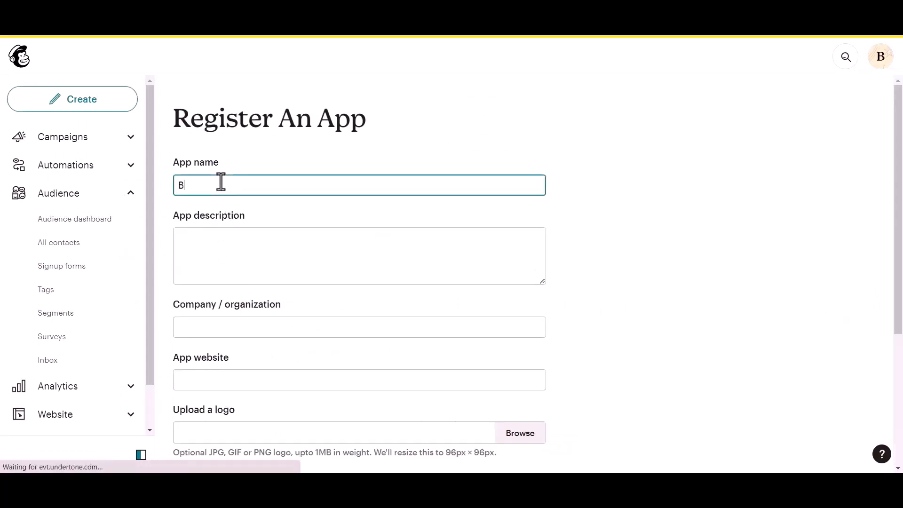
text(it Integrations)
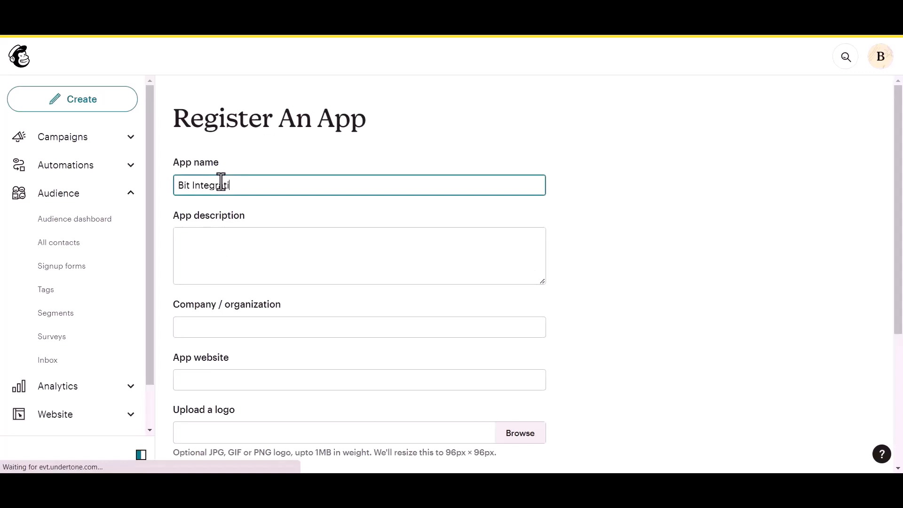
click(203, 254)
text(test)
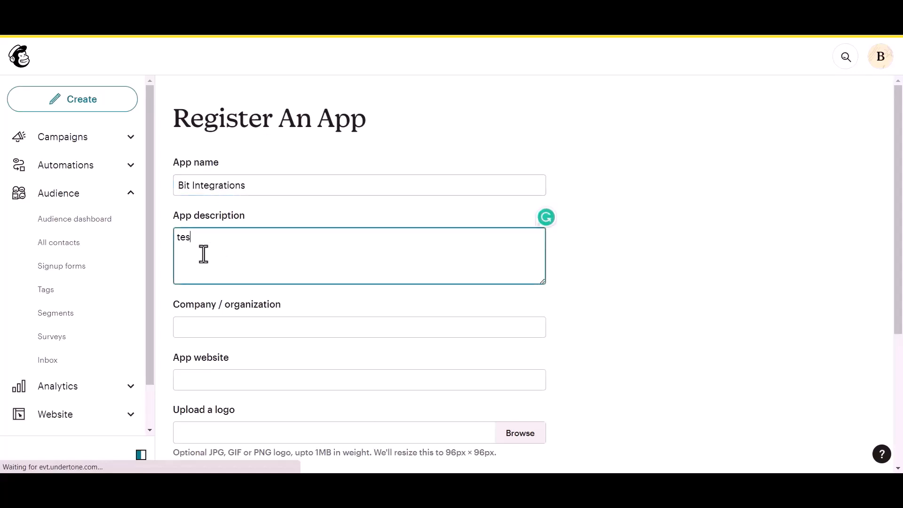
click(216, 333)
text(Bit App)
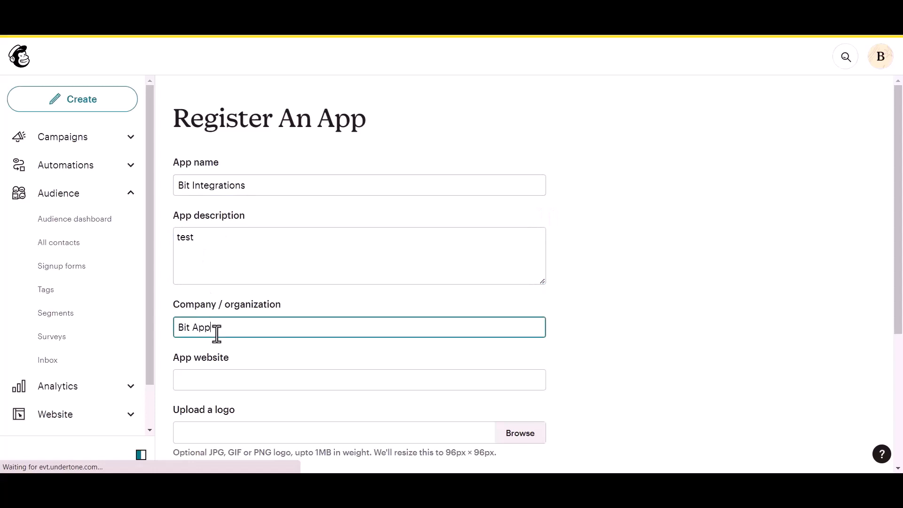
text(s)
Step: Paste the site's Homepage URL as App website and the authorized redirect URI as Redirect URI
scroll(217, 334, down, 1)
click(231, 324)
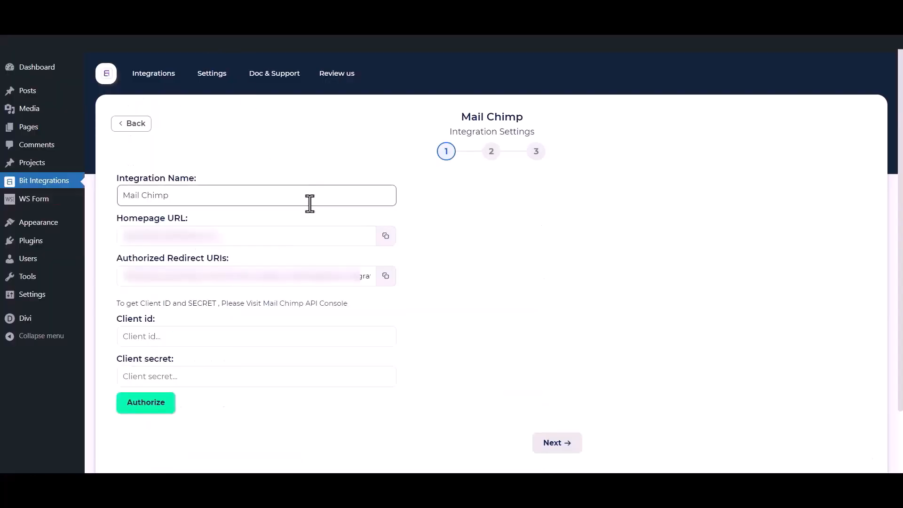
click(383, 238)
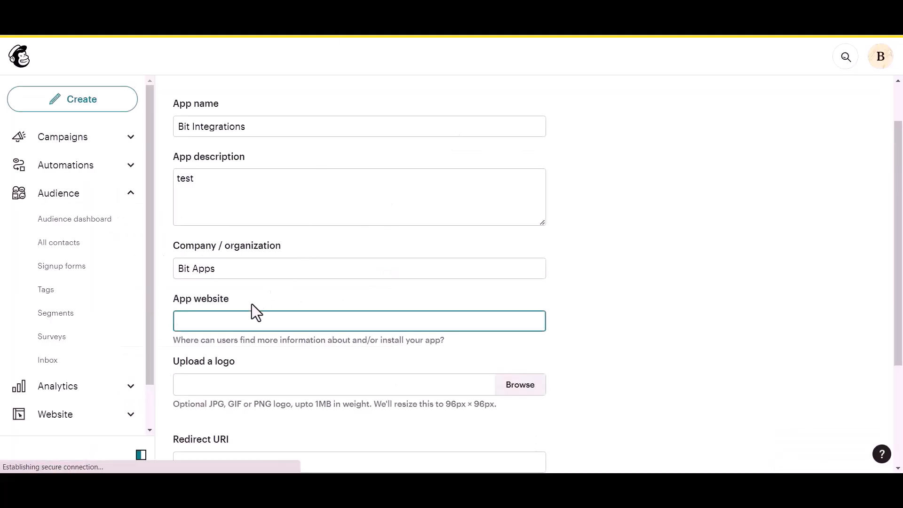
key(ctrl+v)
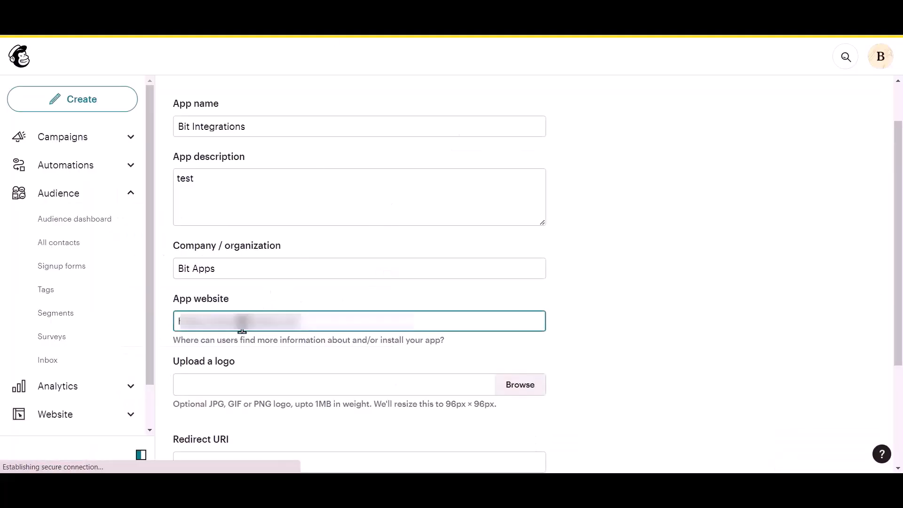
scroll(242, 324, down, 3)
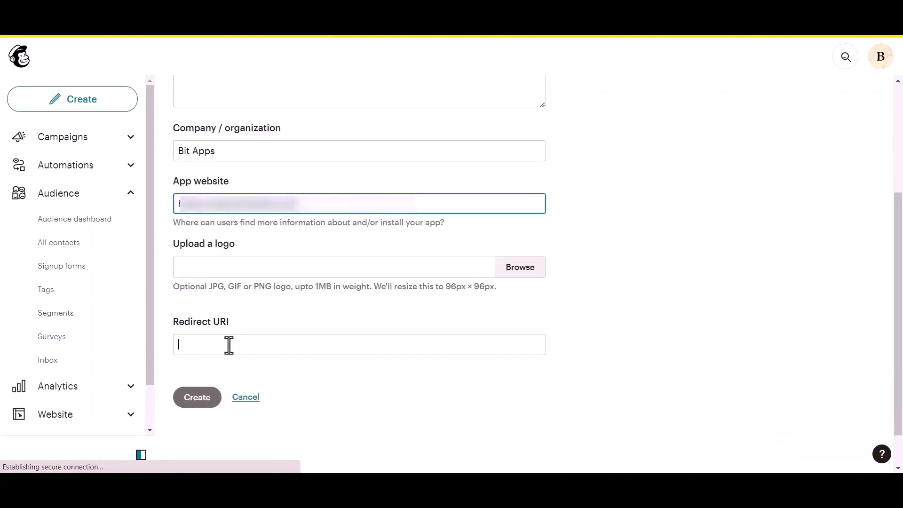
click(228, 344)
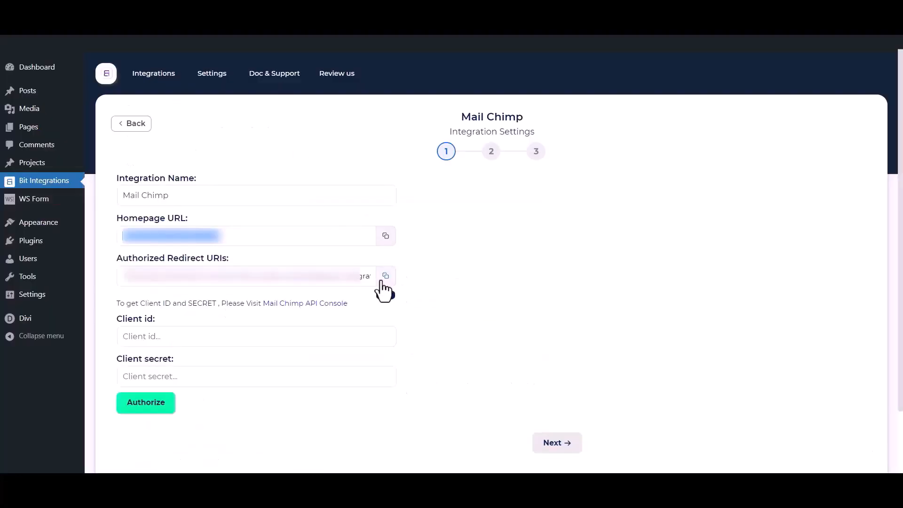
click(384, 280)
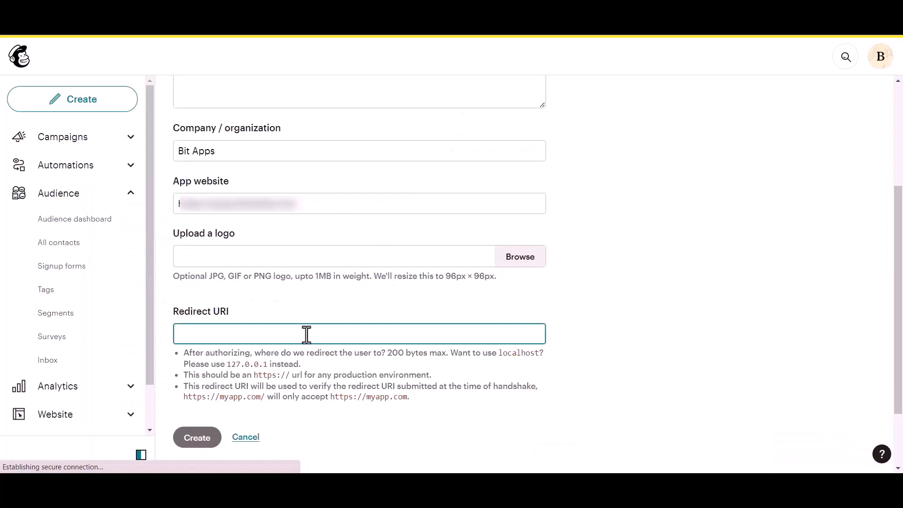
key(ctrl+v)
click(555, 298)
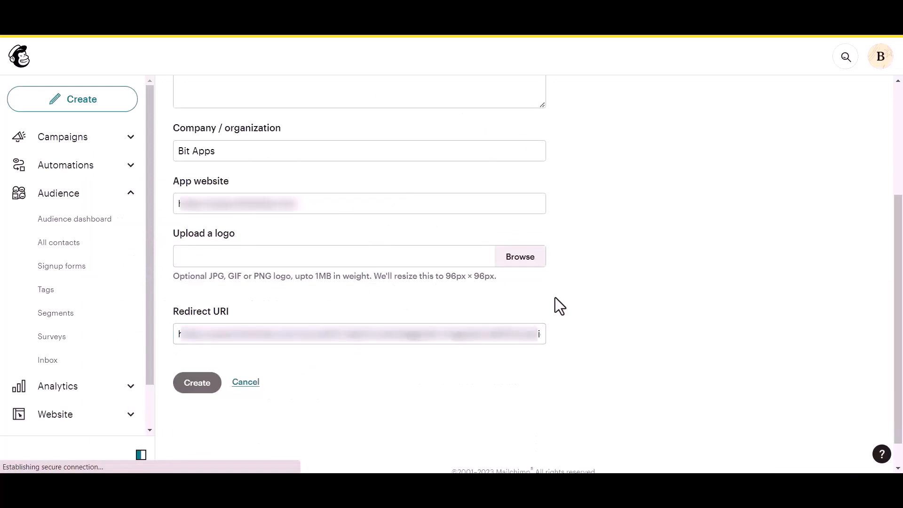
scroll(238, 366, down, 1)
Step: Create the Mailchimp app and paste its client ID and client secret into Bit Integrations
click(196, 357)
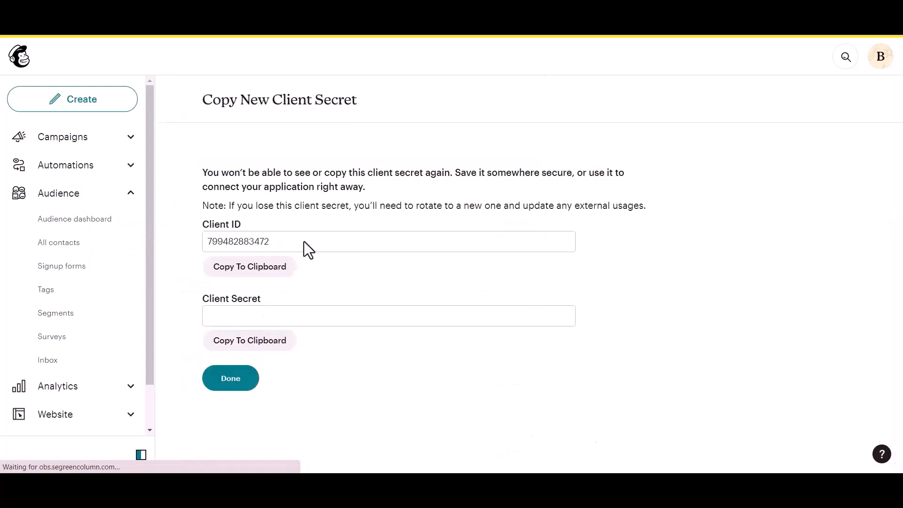
drag(202, 224, 253, 224)
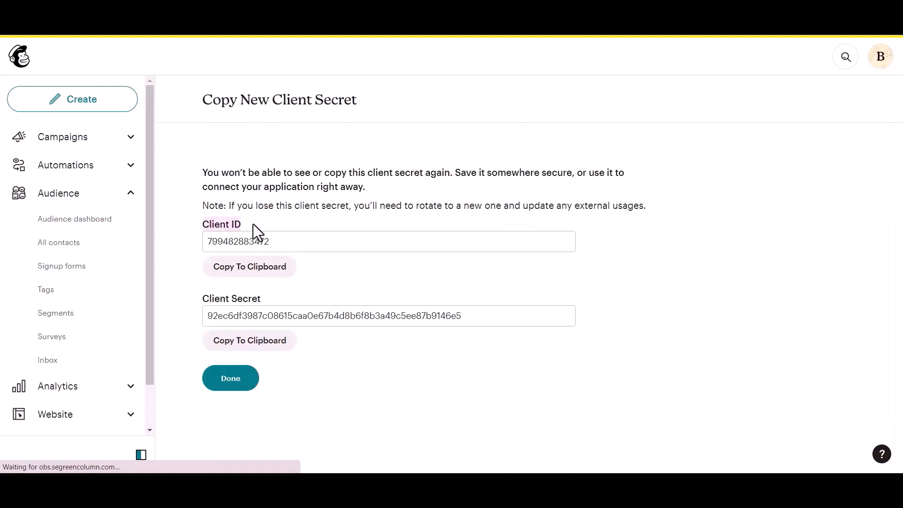
click(195, 297)
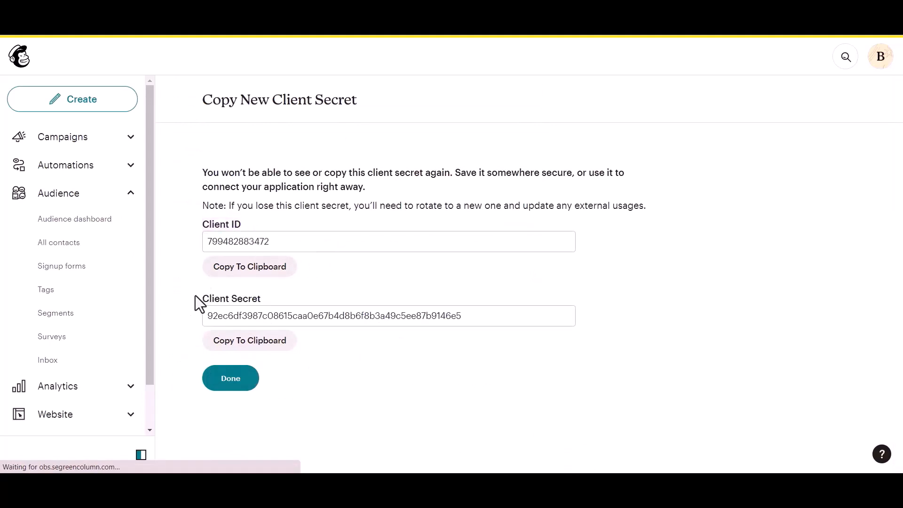
click(273, 275)
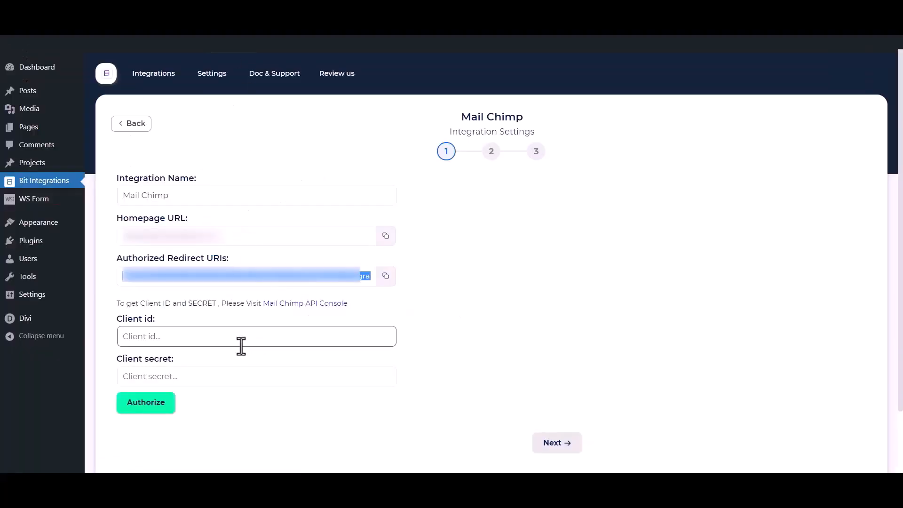
click(240, 337)
key(ctrl+v)
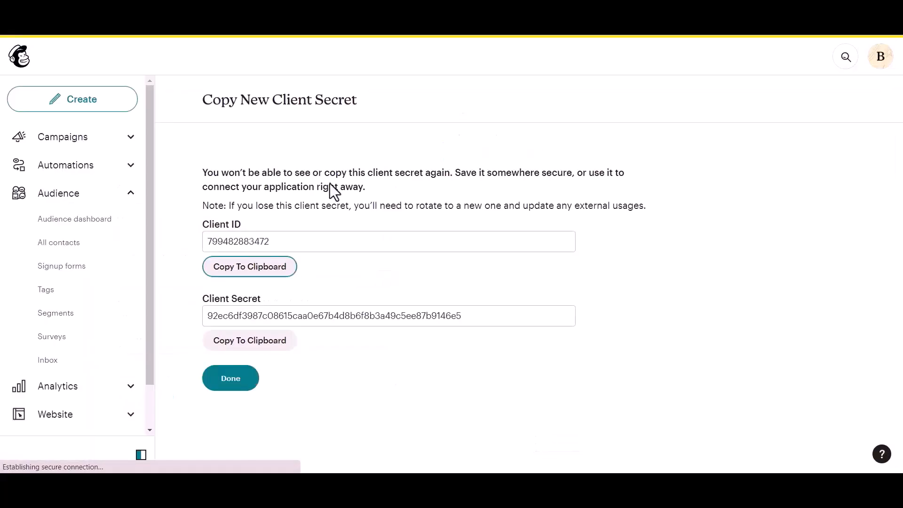
click(244, 346)
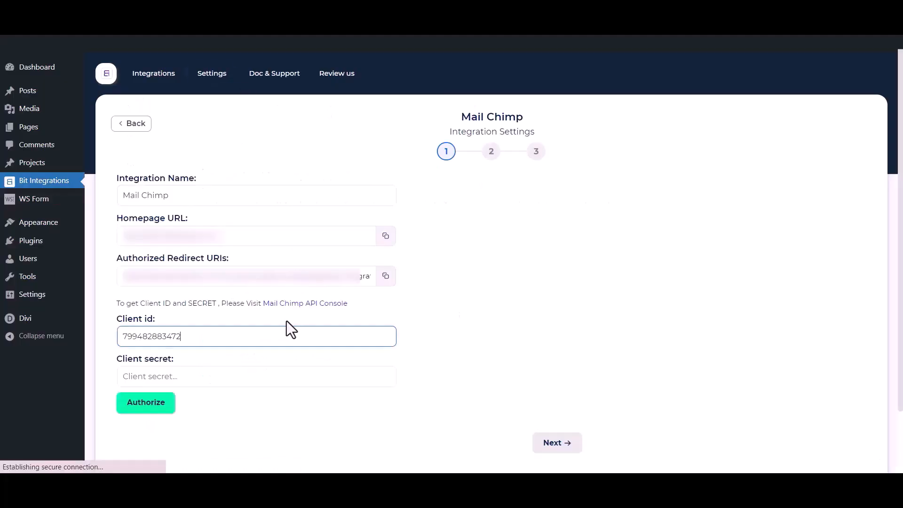
click(246, 375)
key(ctrl+v)
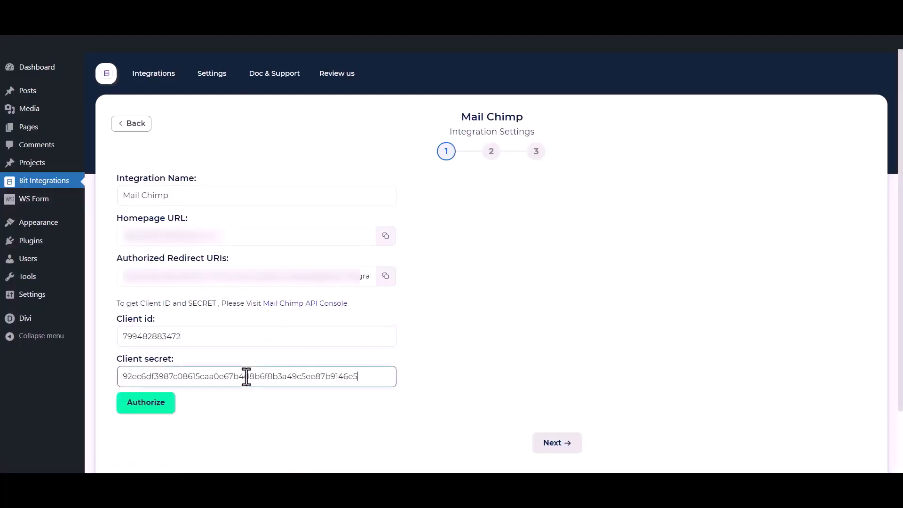
click(258, 435)
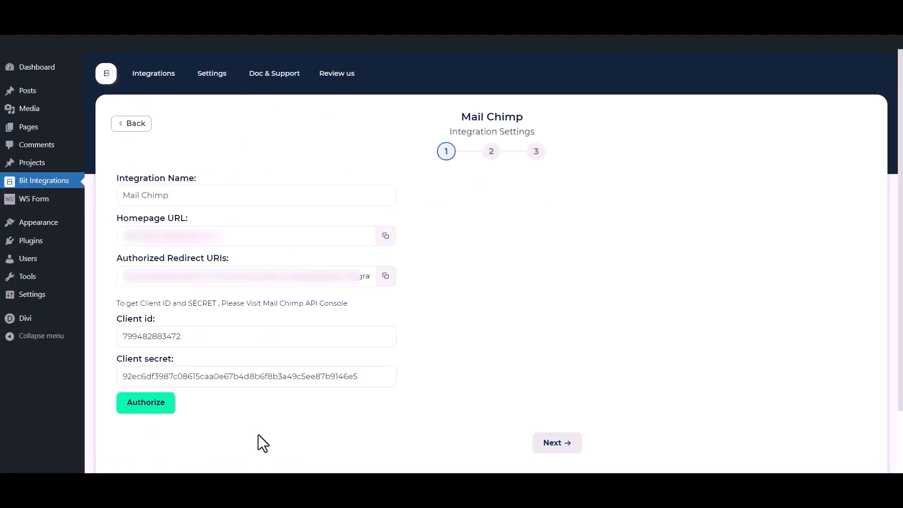
Step: Authorize the integration by logging into Mailchimp and allowing Bit Integrations access
click(159, 413)
click(67, 372)
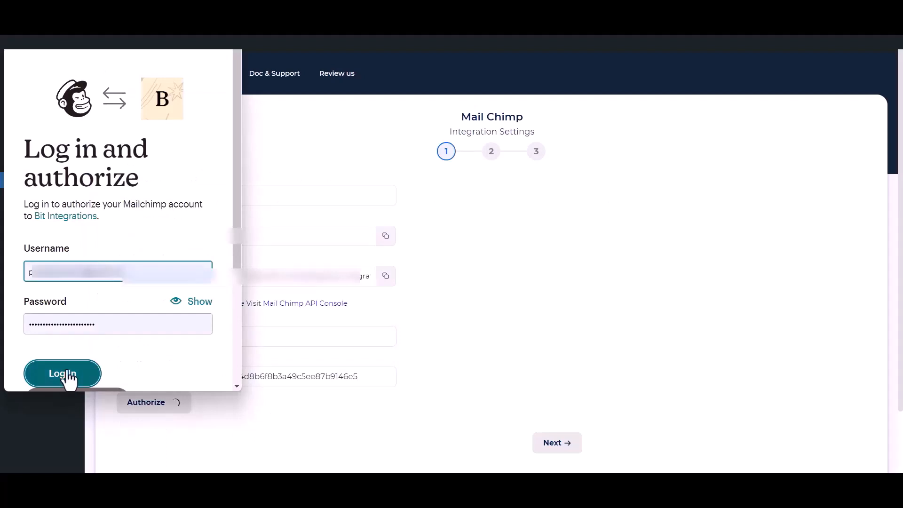
click(67, 372)
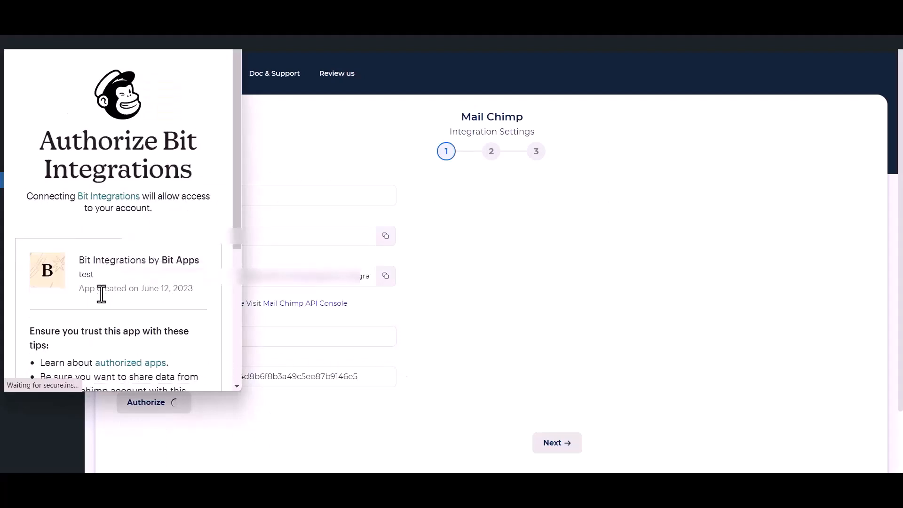
scroll(101, 295, down, 5)
click(32, 360)
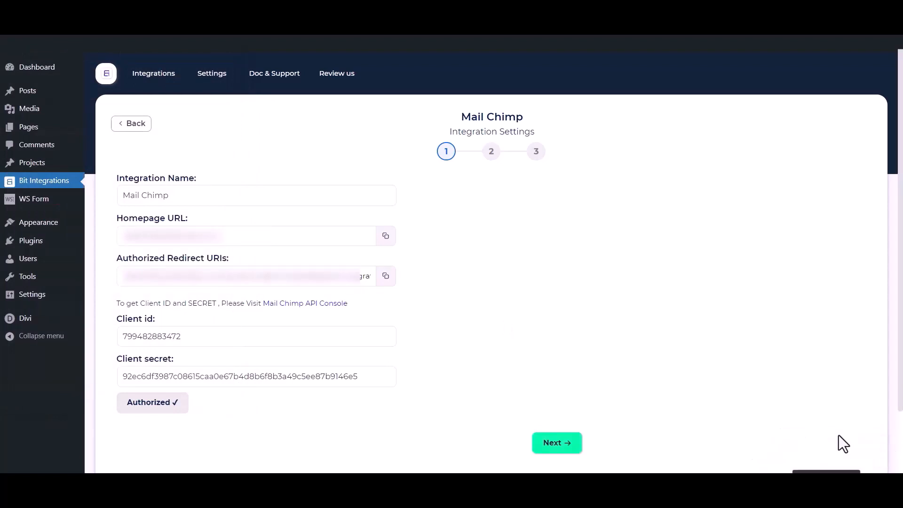
Step: Choose audience list Bit Integrations and tags Tag - 1, Tag - 2 and Tag - 3
click(568, 452)
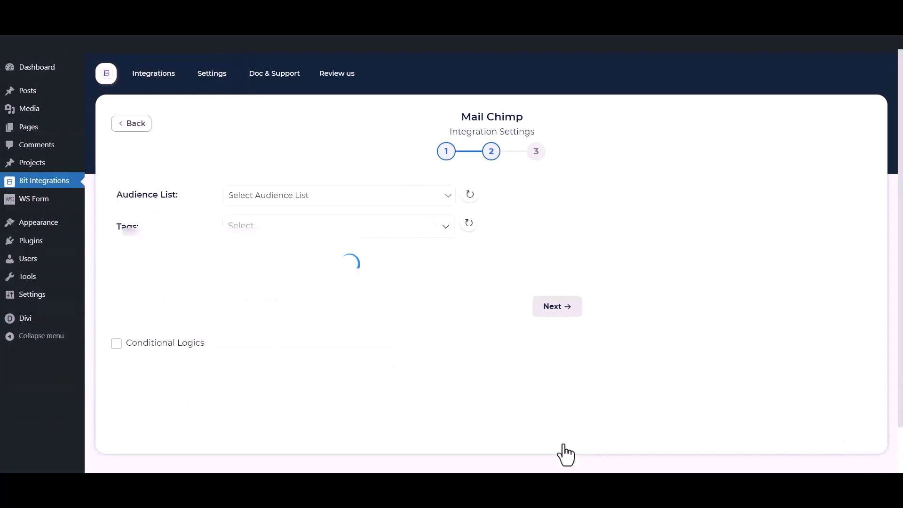
click(288, 197)
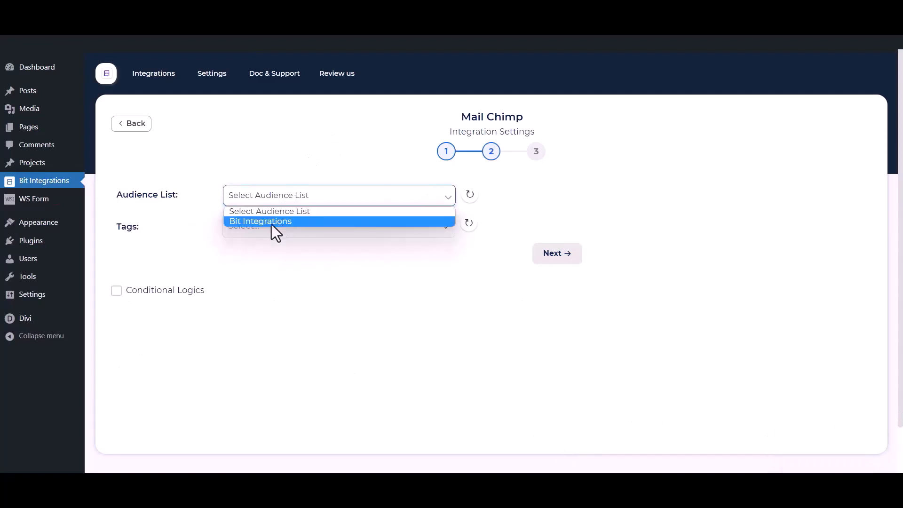
click(272, 222)
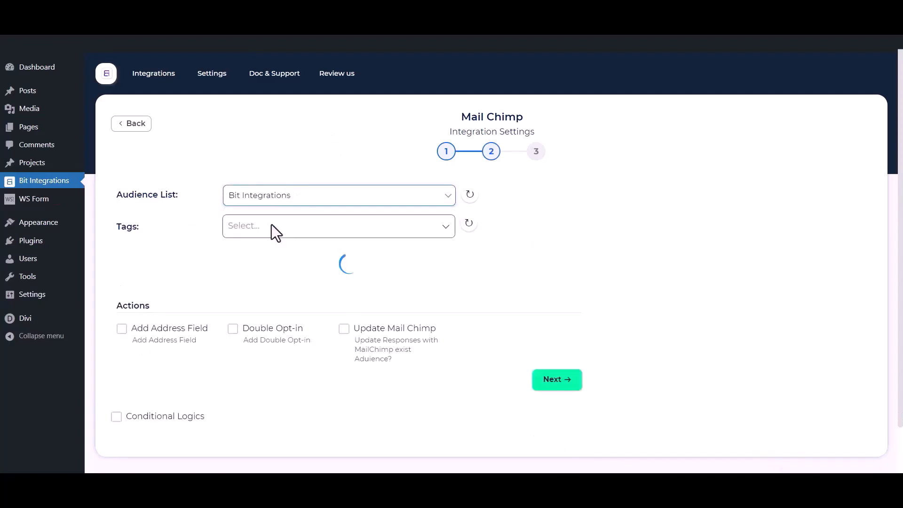
click(291, 225)
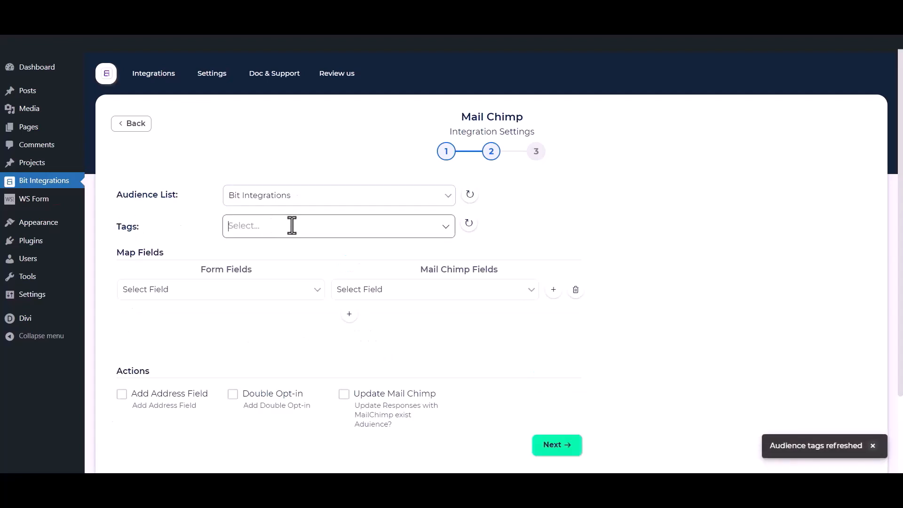
click(270, 251)
click(255, 275)
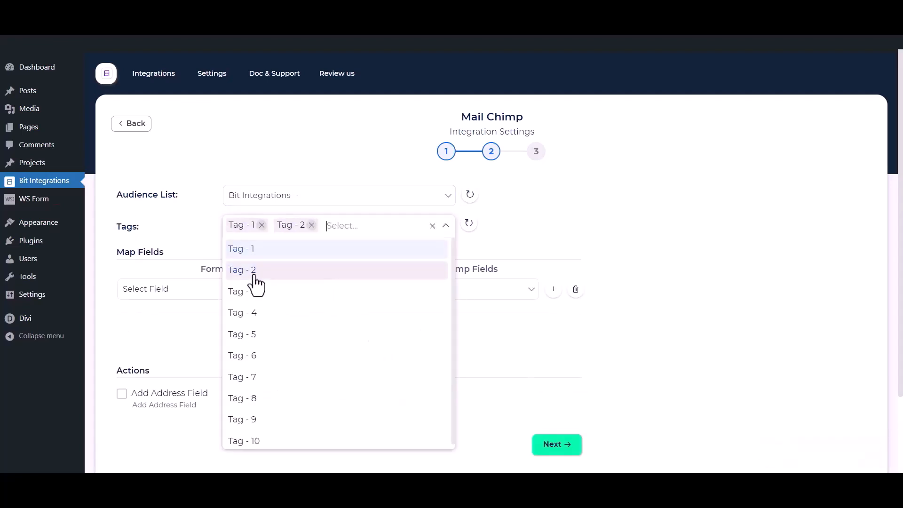
click(254, 293)
click(175, 220)
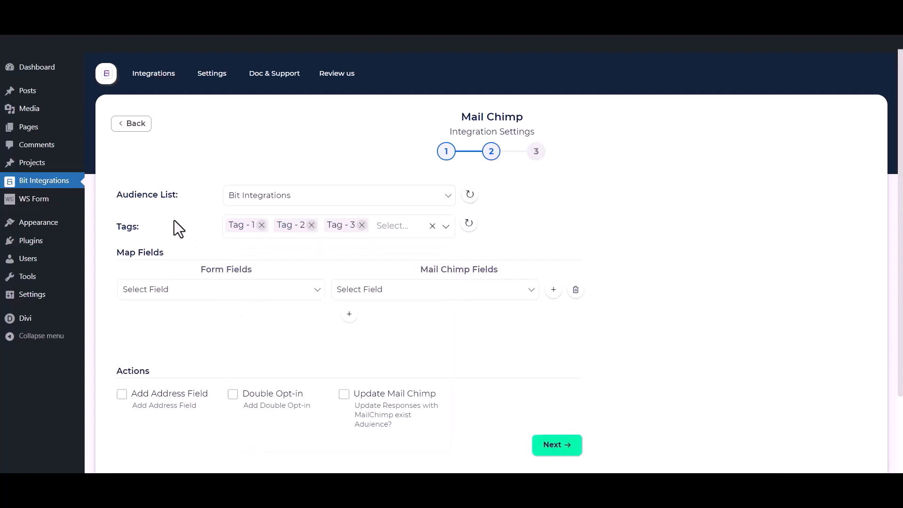
scroll(176, 224, down, 1)
Step: Map the form's First Name to Mailchimp First Name, then Email to Email in a second row
click(203, 237)
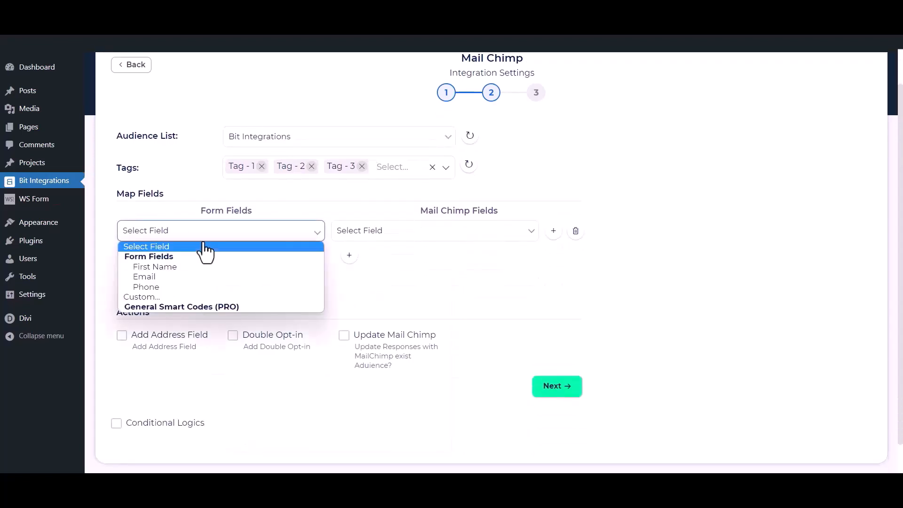
click(176, 267)
click(363, 233)
click(371, 267)
click(350, 256)
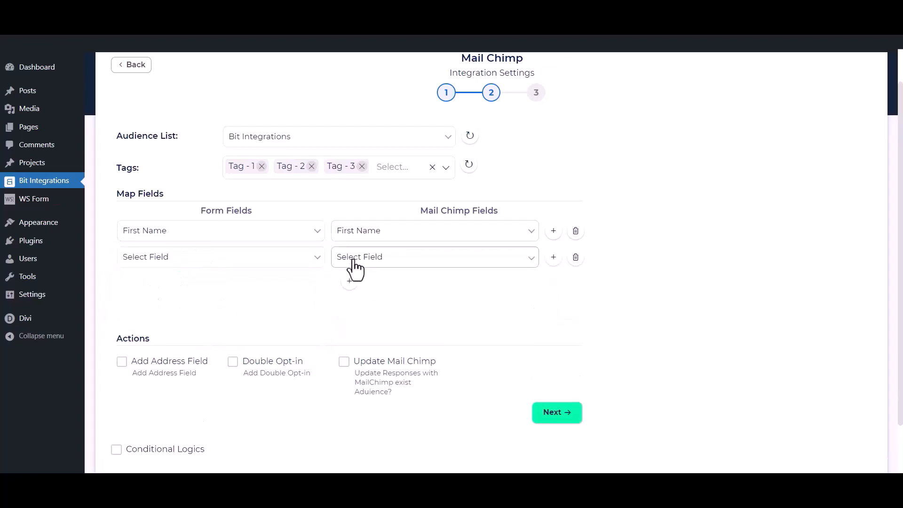
click(261, 258)
click(205, 306)
click(402, 258)
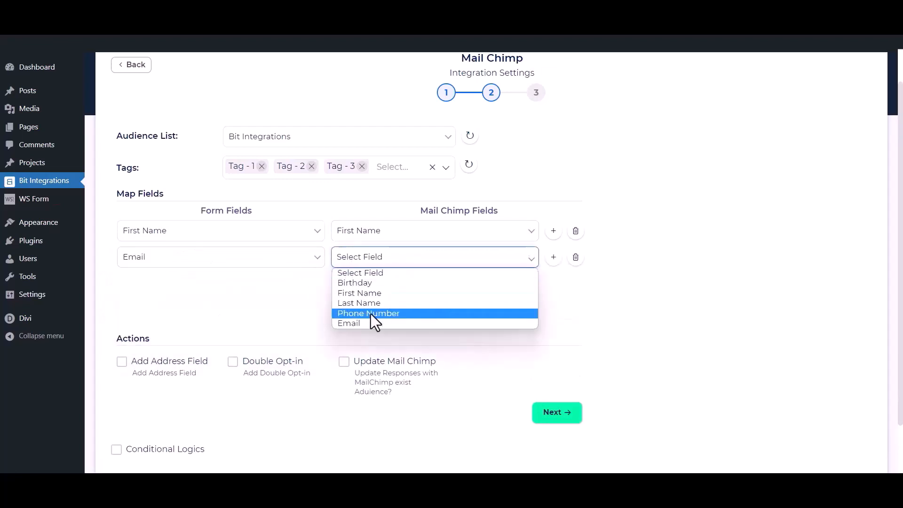
click(362, 322)
Step: Add a third mapping row pairing the form's Phone field with Mailchimp's Phone Number
click(349, 281)
click(315, 287)
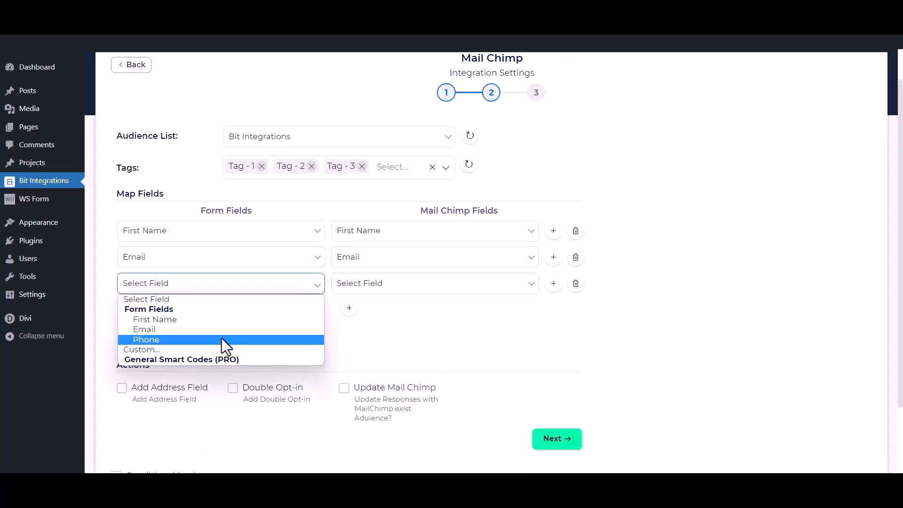
click(222, 339)
click(421, 288)
click(396, 337)
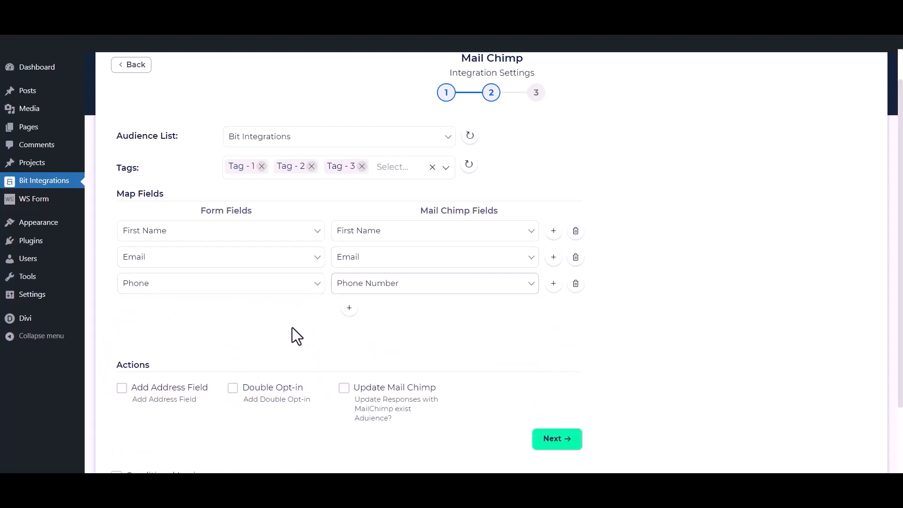
scroll(388, 311, down, 2)
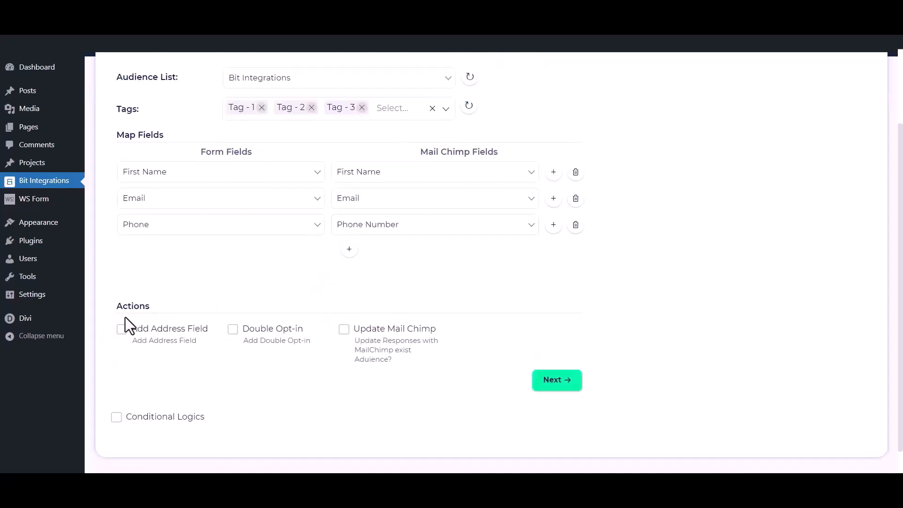
Step: Try Add Address Field, Double Opt-in and Update Mail Chimp, leaving all three unchecked
click(122, 329)
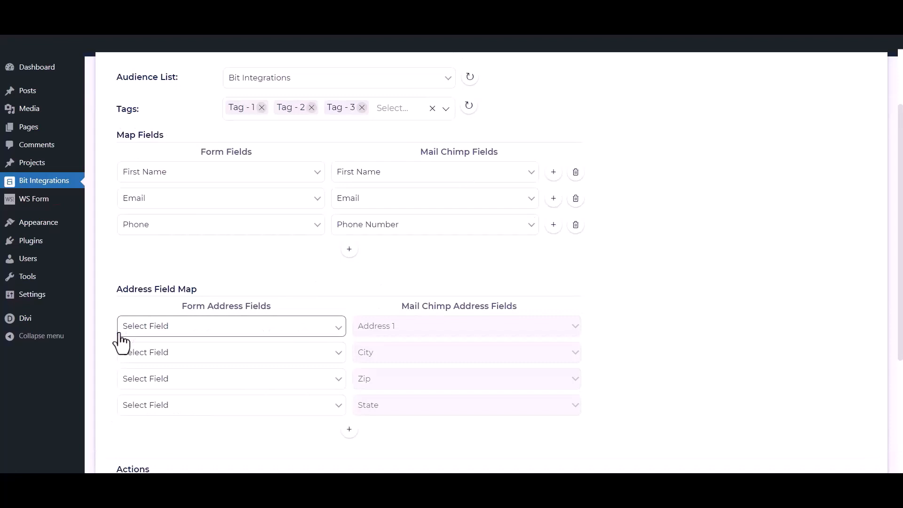
scroll(121, 341, down, 3)
click(121, 374)
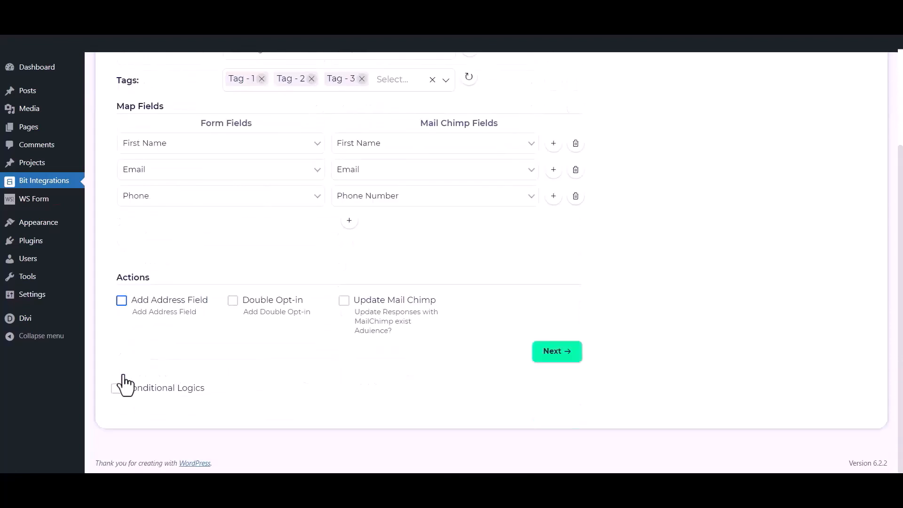
click(232, 301)
click(233, 303)
click(343, 302)
click(344, 305)
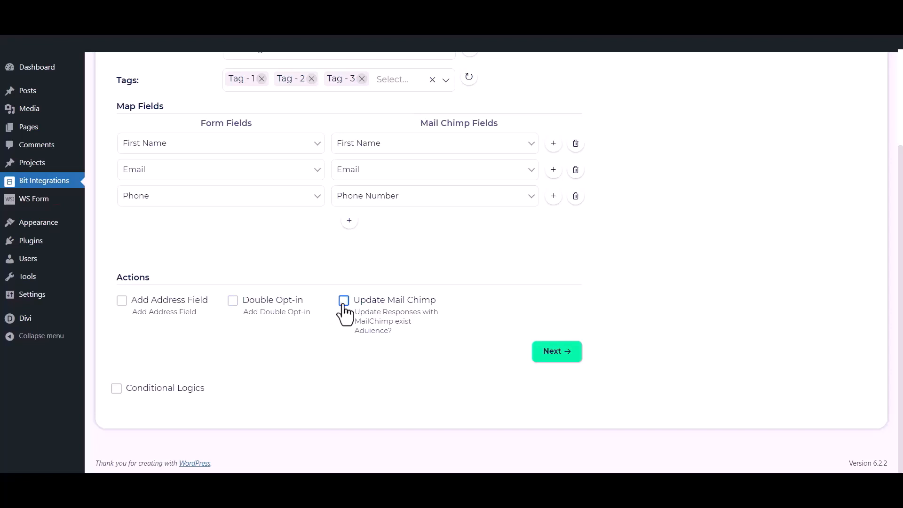
Step: Leave Conditional Logics off, then finish and save the Mail Chimp integration
click(117, 389)
scroll(119, 401, down, 2)
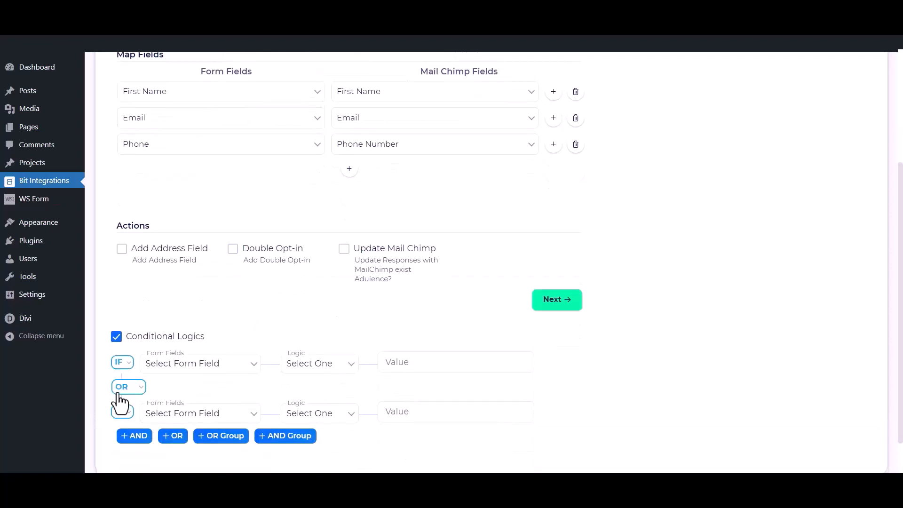
click(116, 329)
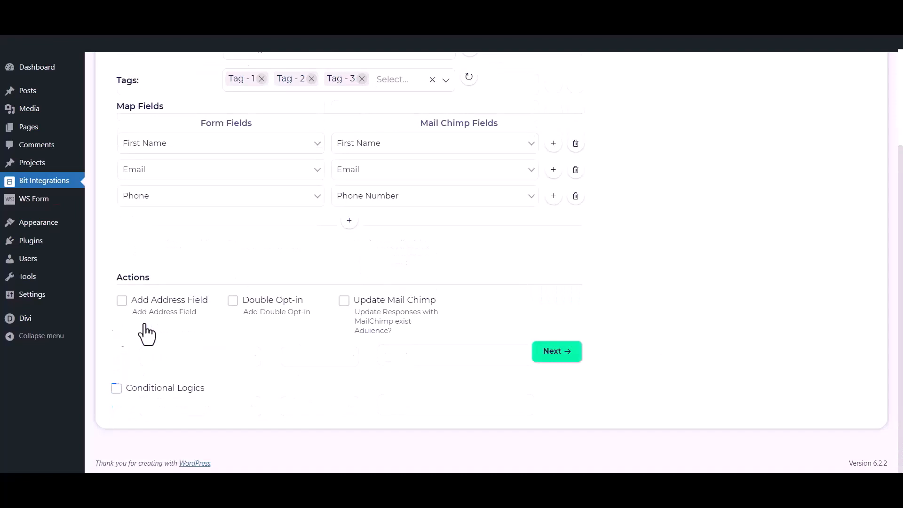
click(568, 354)
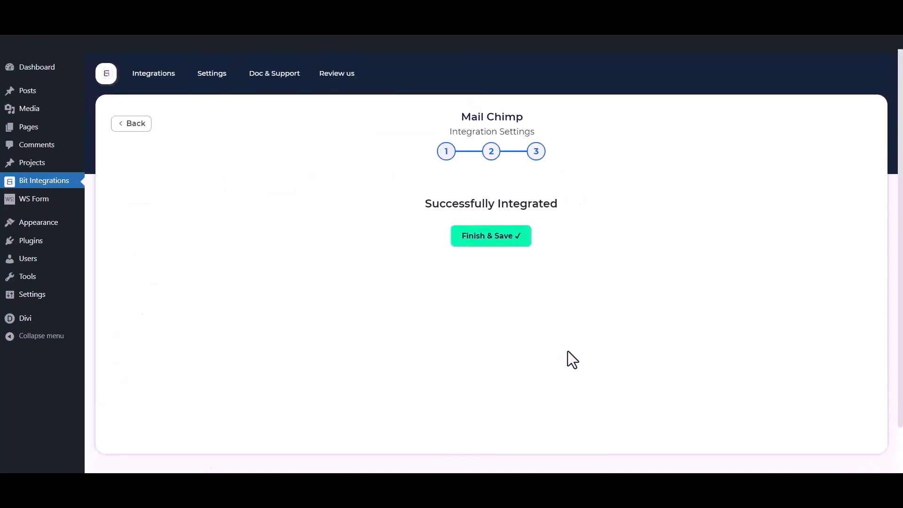
click(487, 244)
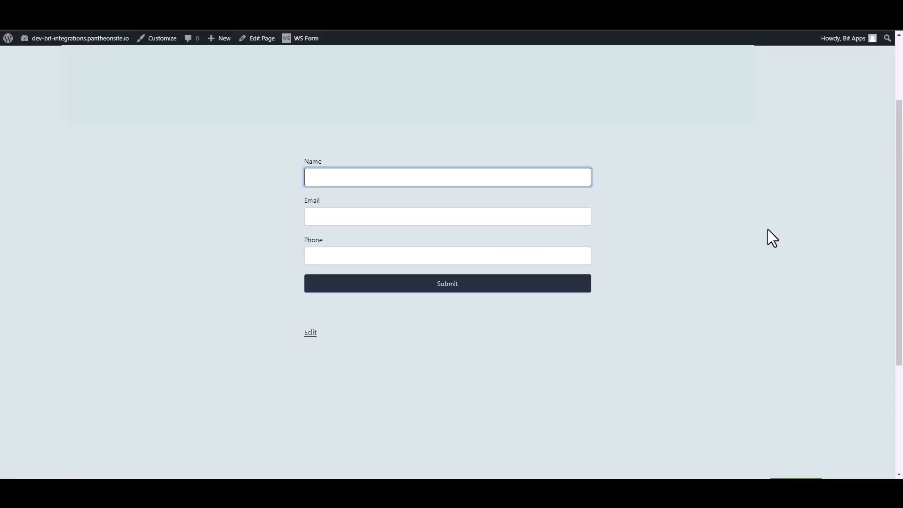
Step: Submit the contact form with name 'Bit Integrations', a test e-mail address and a phone number
text(Bit Integrations)
click(581, 213)
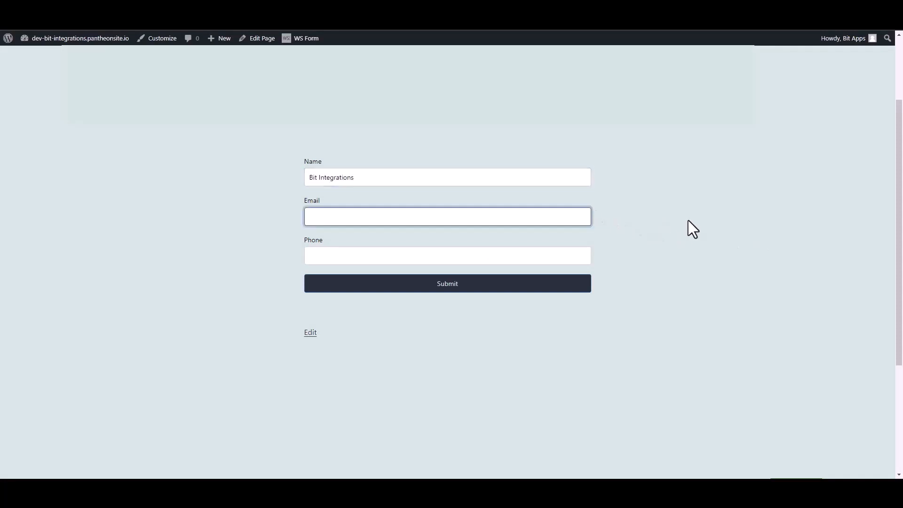
click(589, 256)
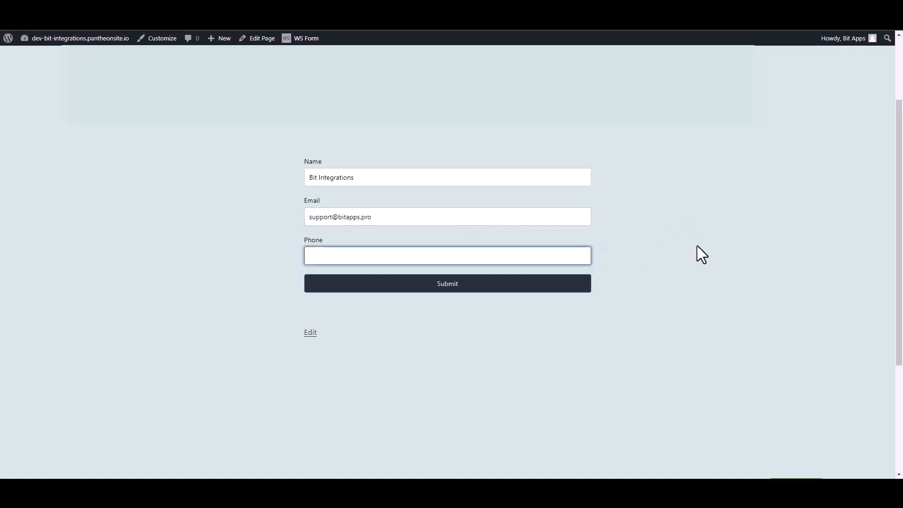
text(444555666)
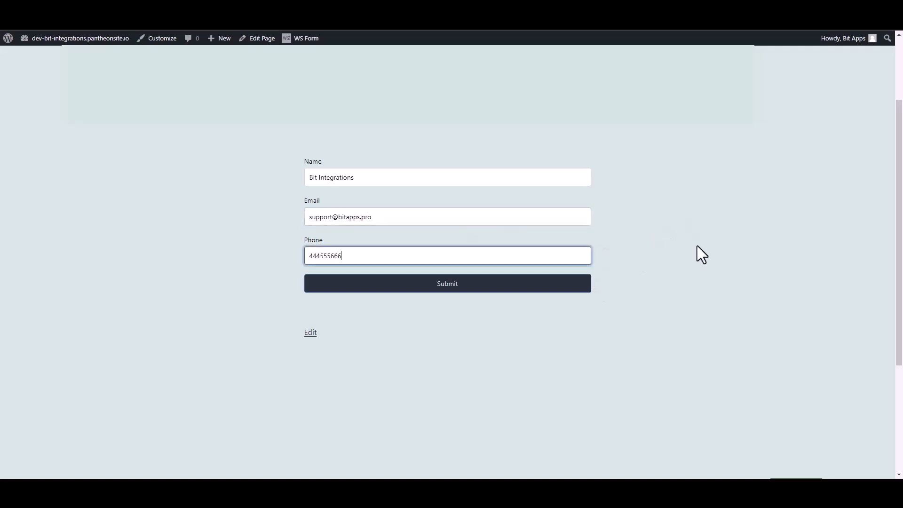
click(584, 285)
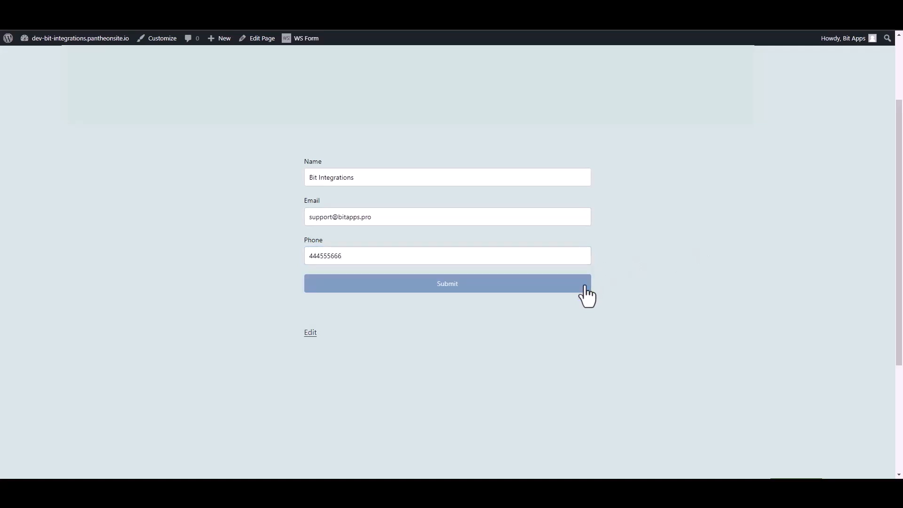